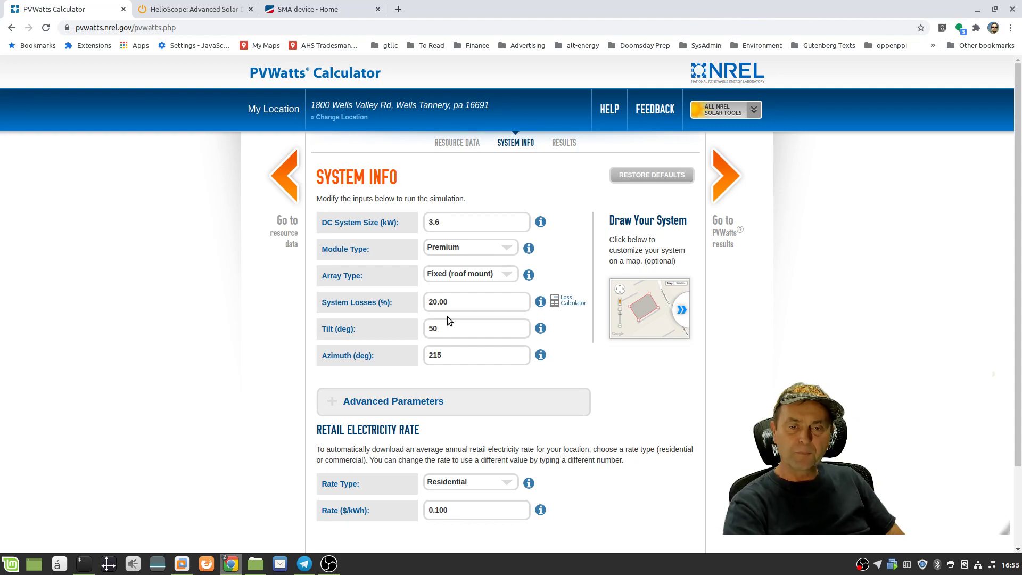
View the PVWatts energy results for the current system inputs and return to the system info page
left_click(727, 181)
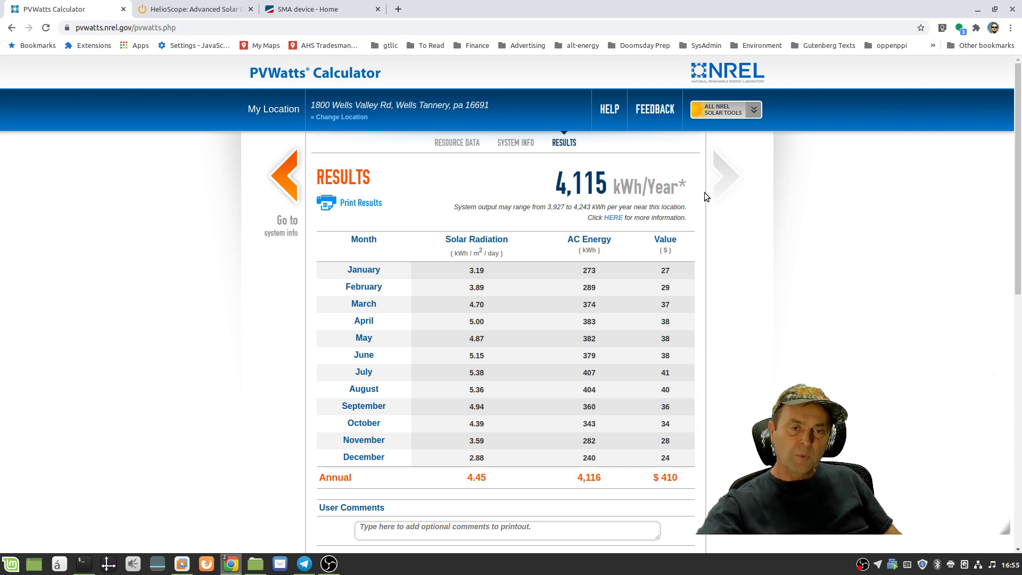
left_click(292, 179)
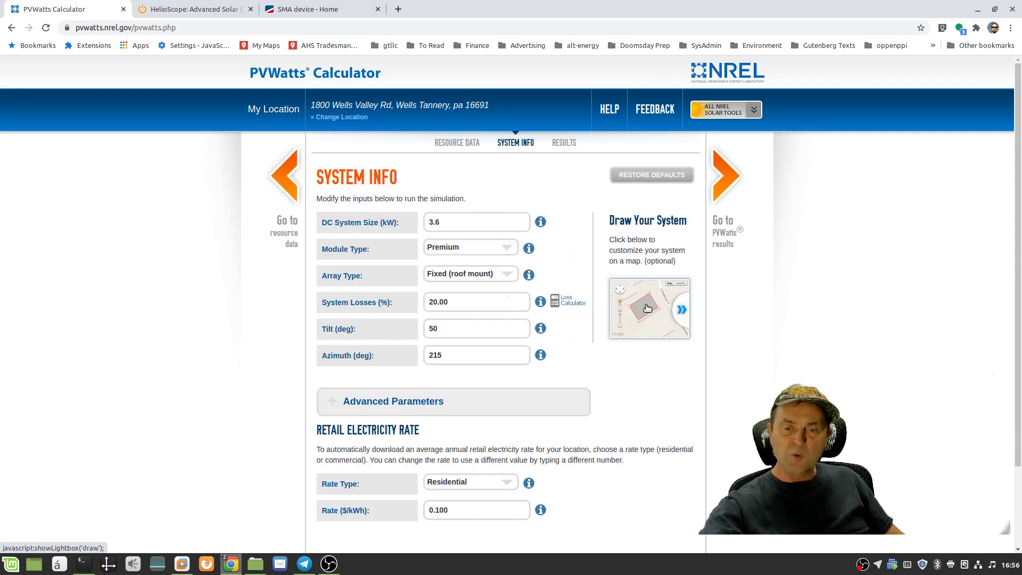
Outline the rectangular roof section of the house on the satellite map, about 25 m² (4.8 kWdc), and save it as the system size
left_click(647, 308)
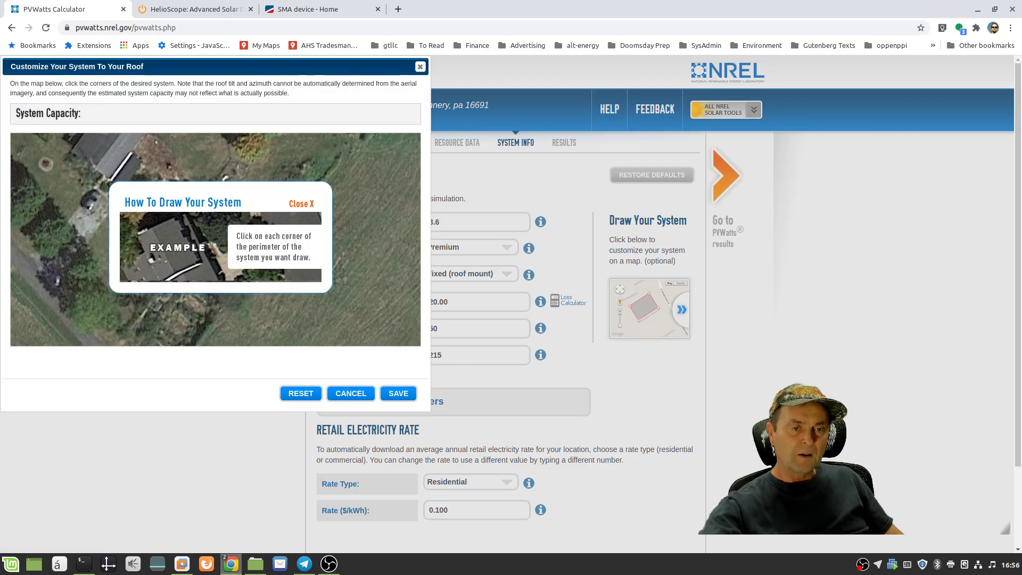
left_click(309, 205)
scroll(281, 226, "down", 2)
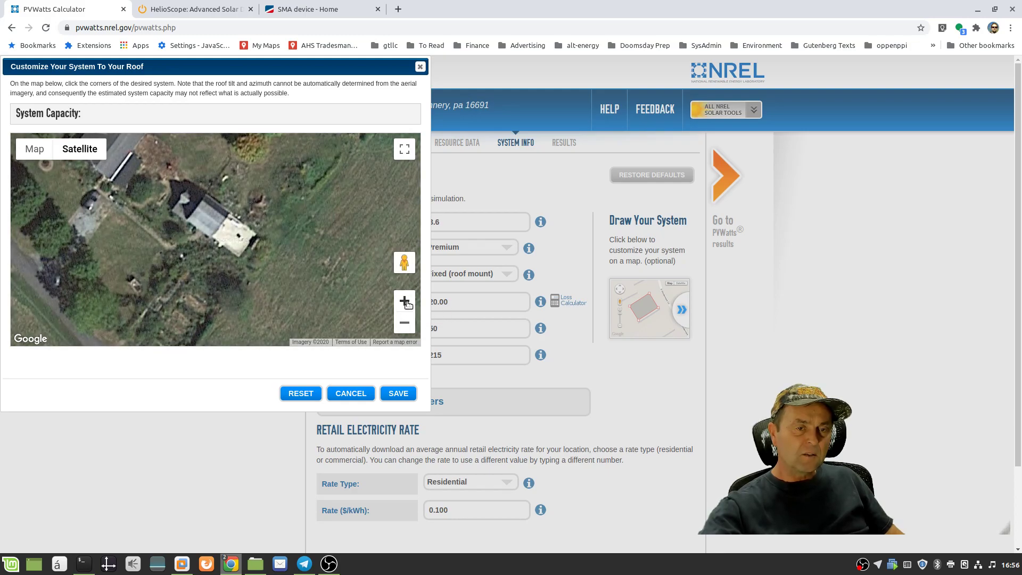
left_click(187, 221)
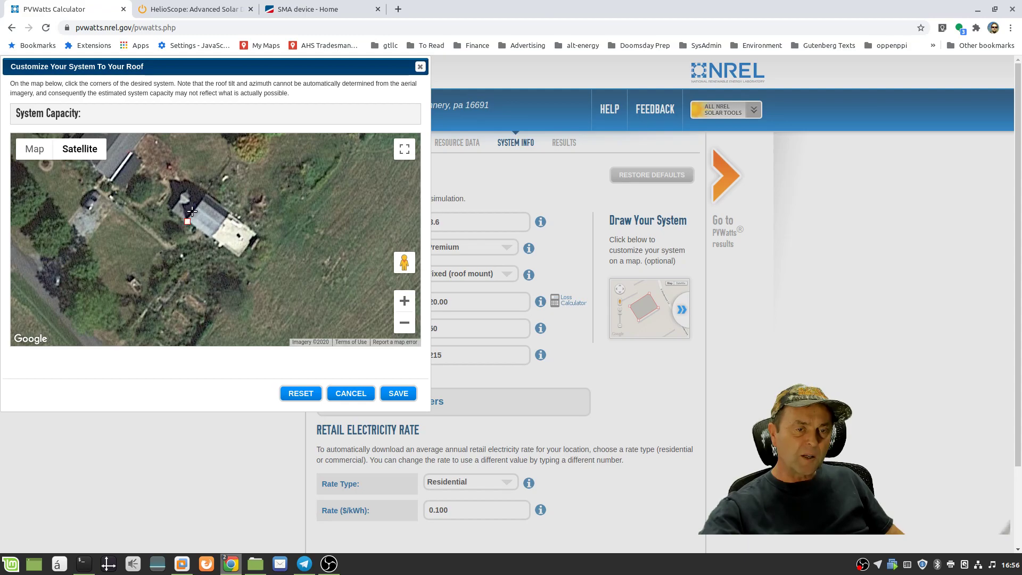
left_click(196, 205)
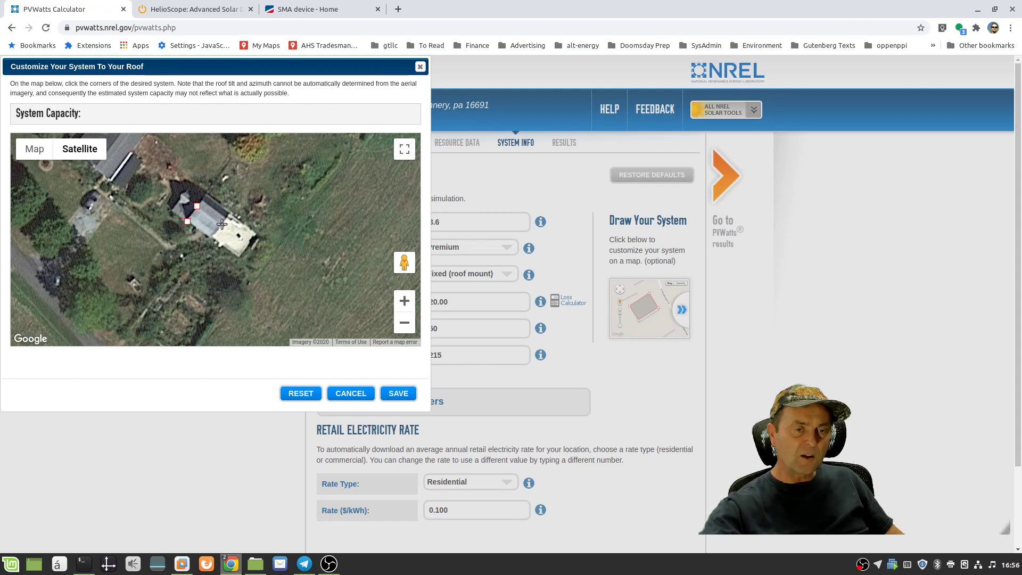
left_click(223, 225)
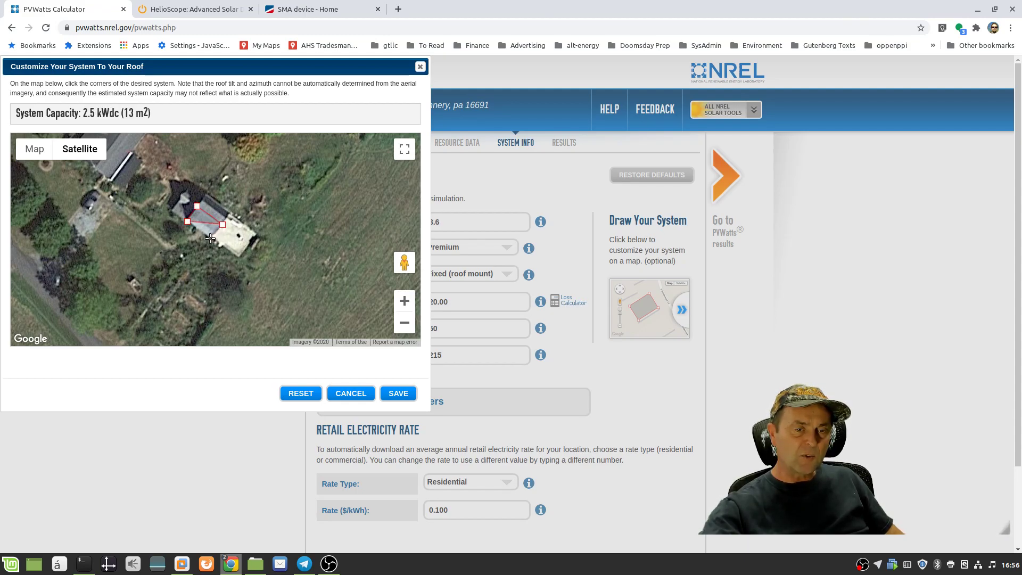
left_click(210, 238)
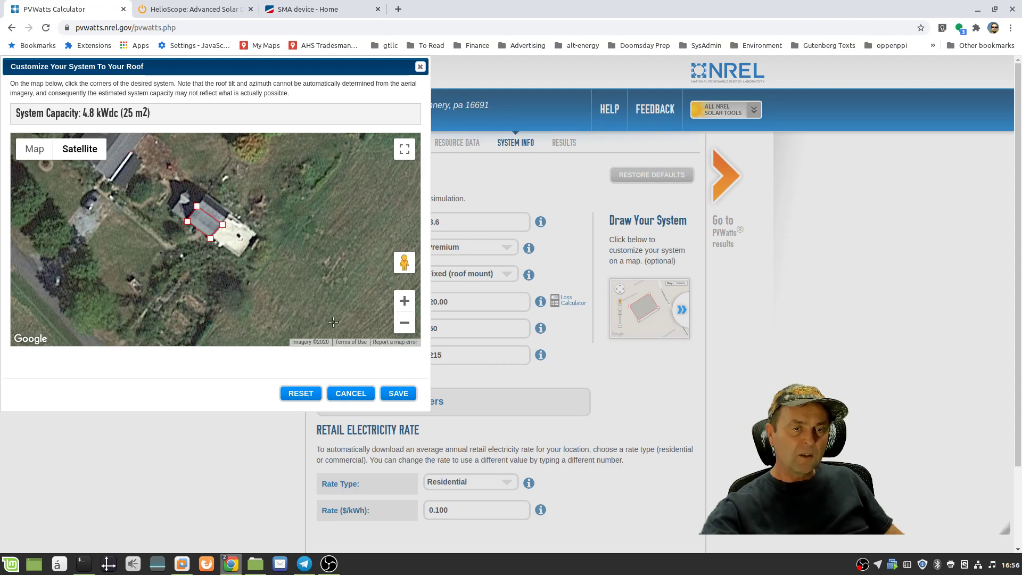
left_click(397, 395)
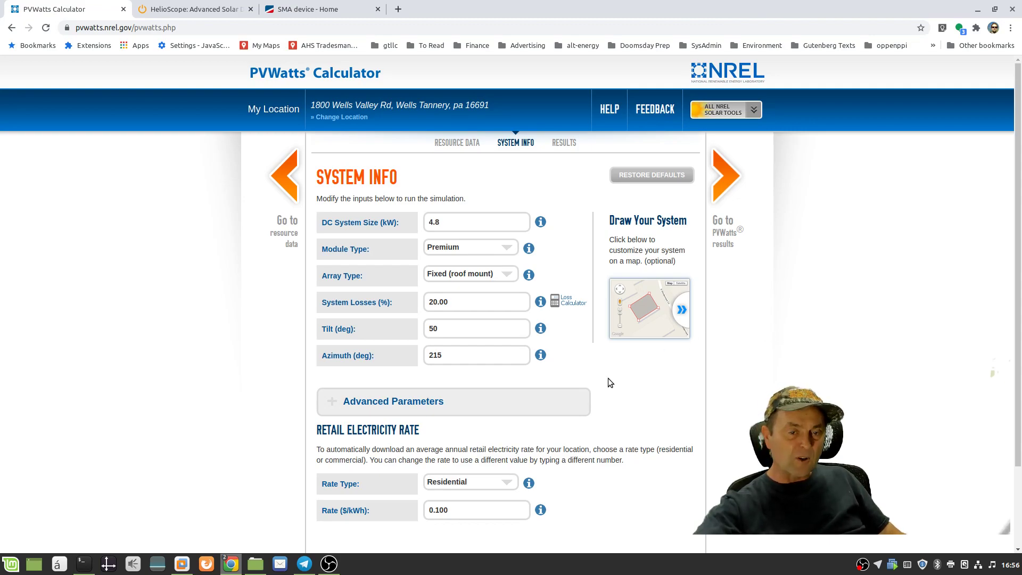
Set the DC system size to 3.6 kW and calculate the PVWatts results
left_click(285, 176)
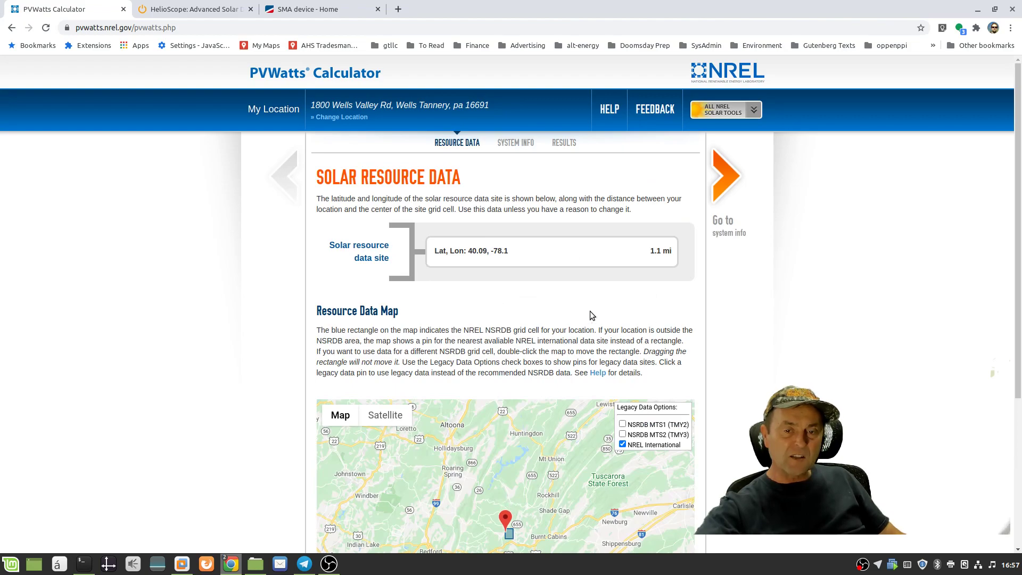
left_click(729, 182)
left_click_drag(453, 222, 408, 224)
type("3.6")
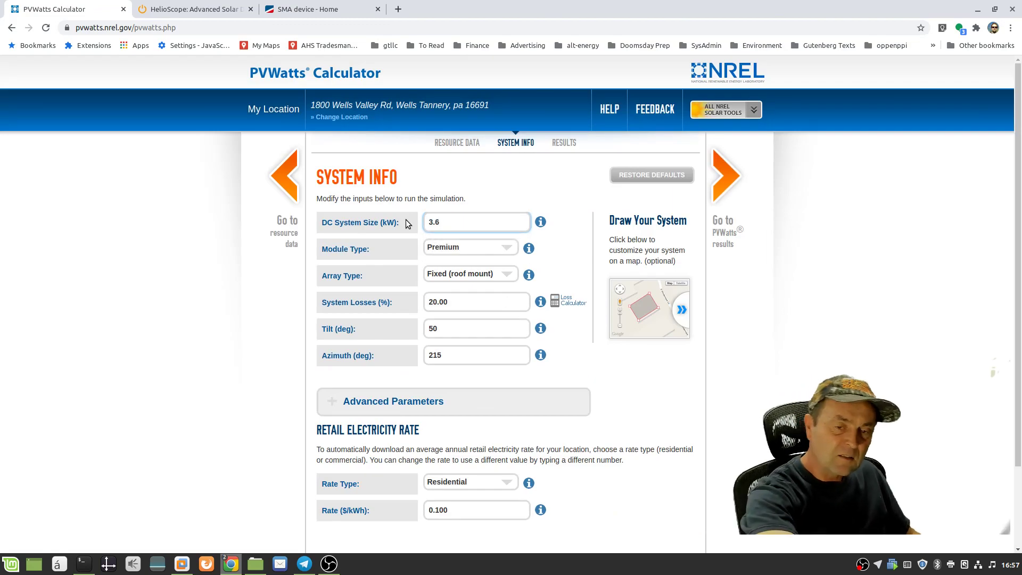
key("Tab")
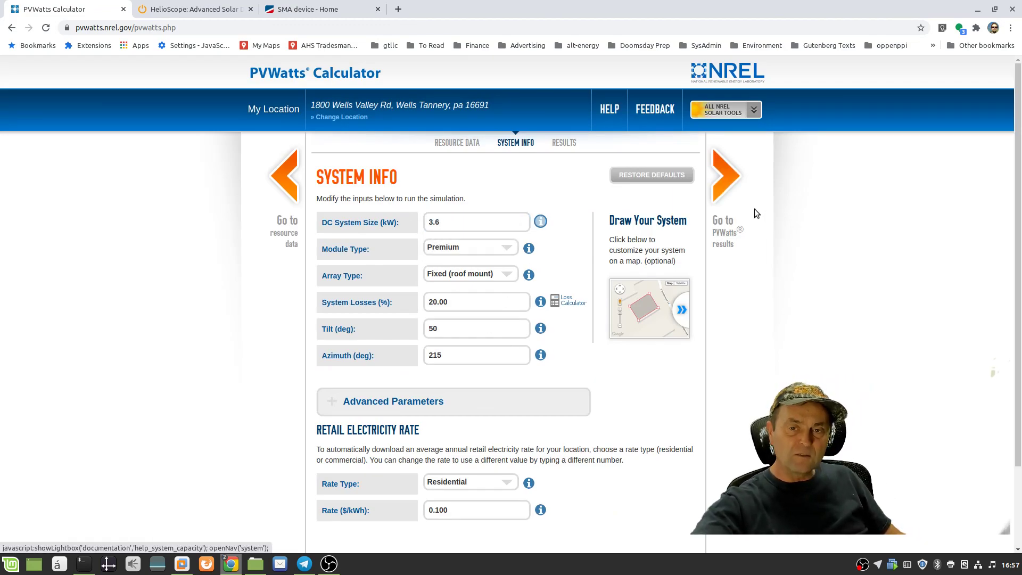
left_click(741, 184)
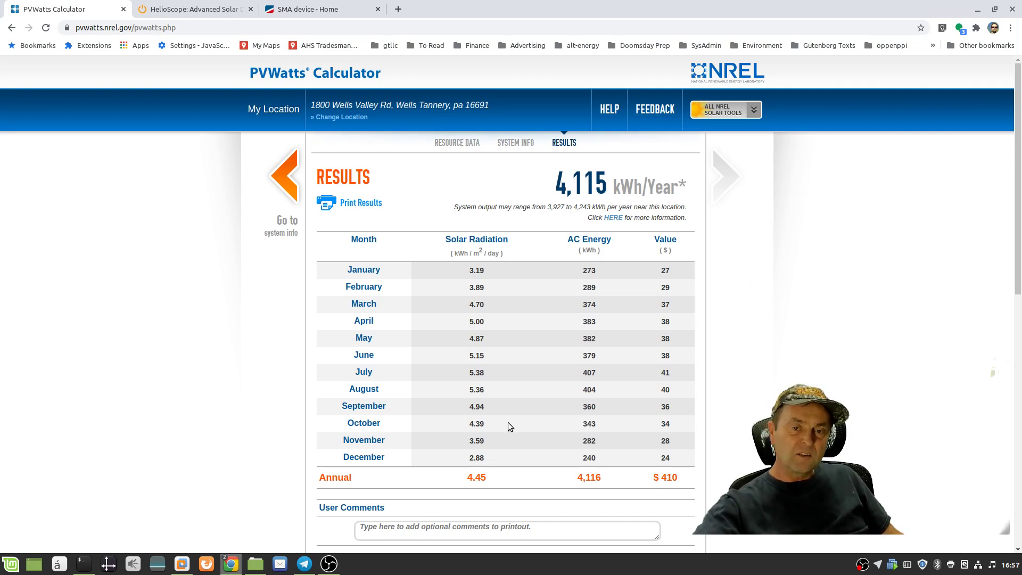
Review the system metrics and monthly production chart in the HelioScope report and return to the PVWatts results
left_click(193, 9)
scroll(449, 374, "down", 3)
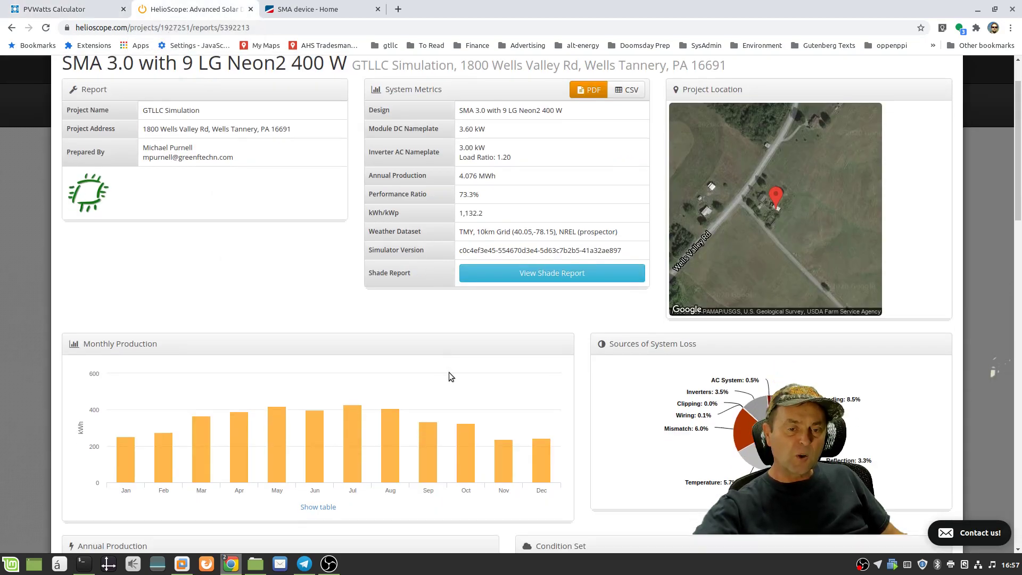
scroll(449, 373, "down", 1)
scroll(449, 371, "up", 5)
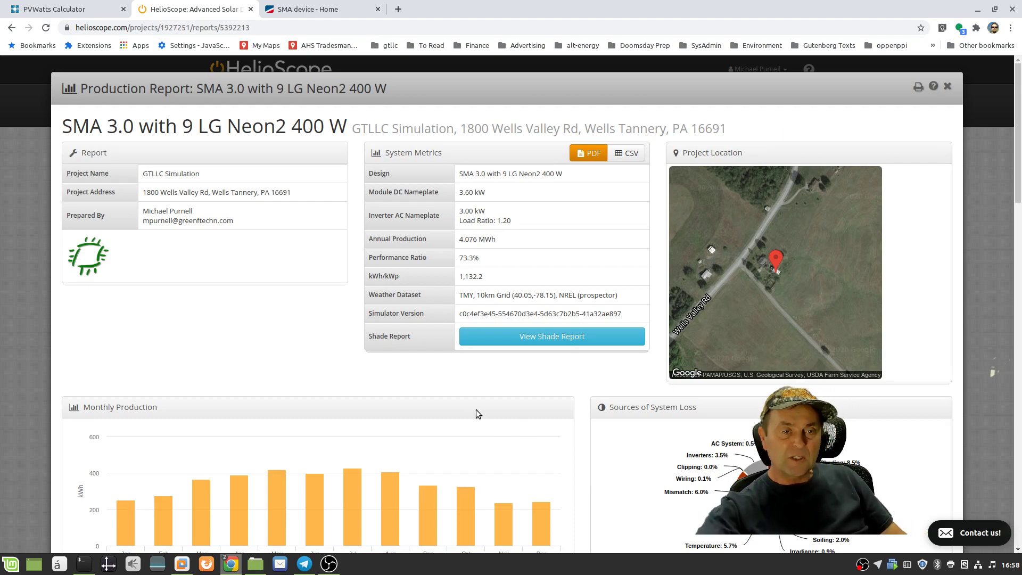
left_click(67, 11)
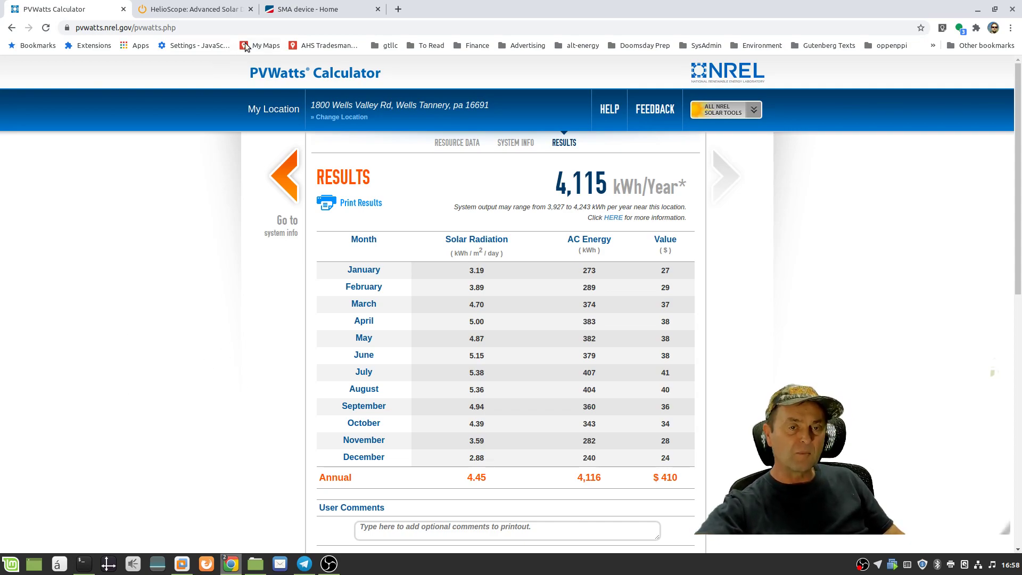
Compare July production in the SMA inverter's 2020 yield chart with the PVWatts and HelioScope estimates
left_click(329, 10)
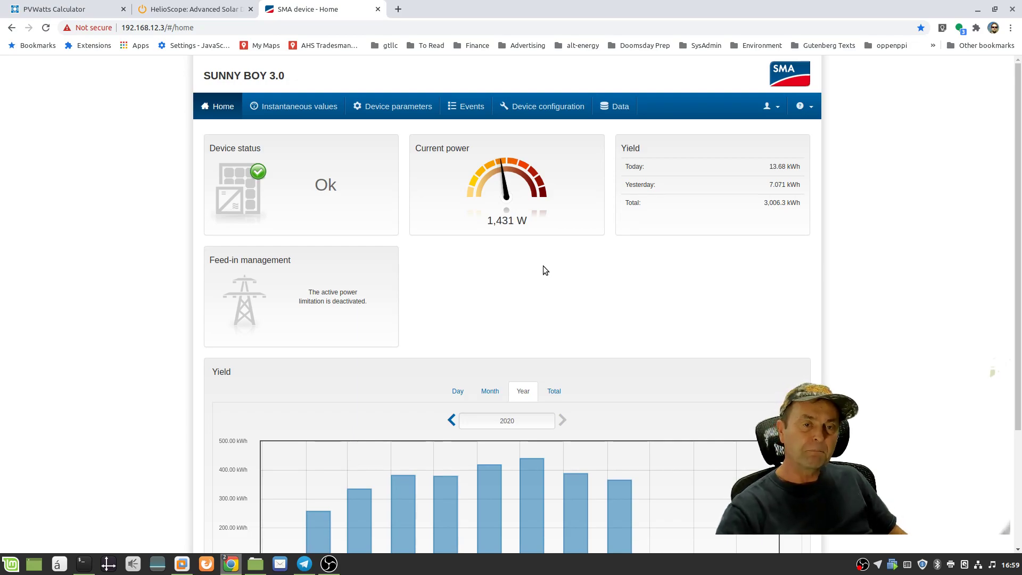
scroll(591, 313, "down", 3)
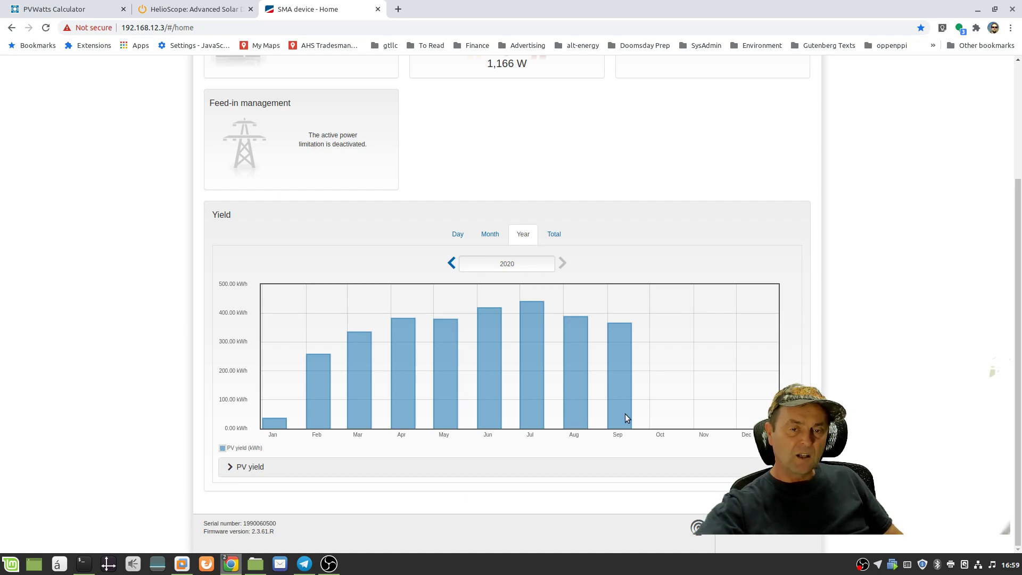
mouse_move(532, 347)
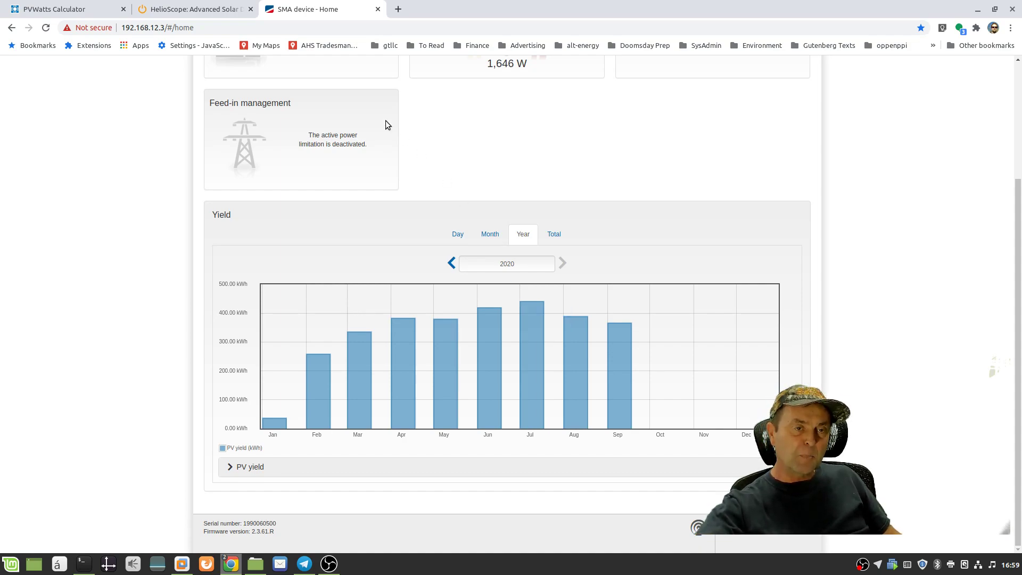
left_click(78, 13)
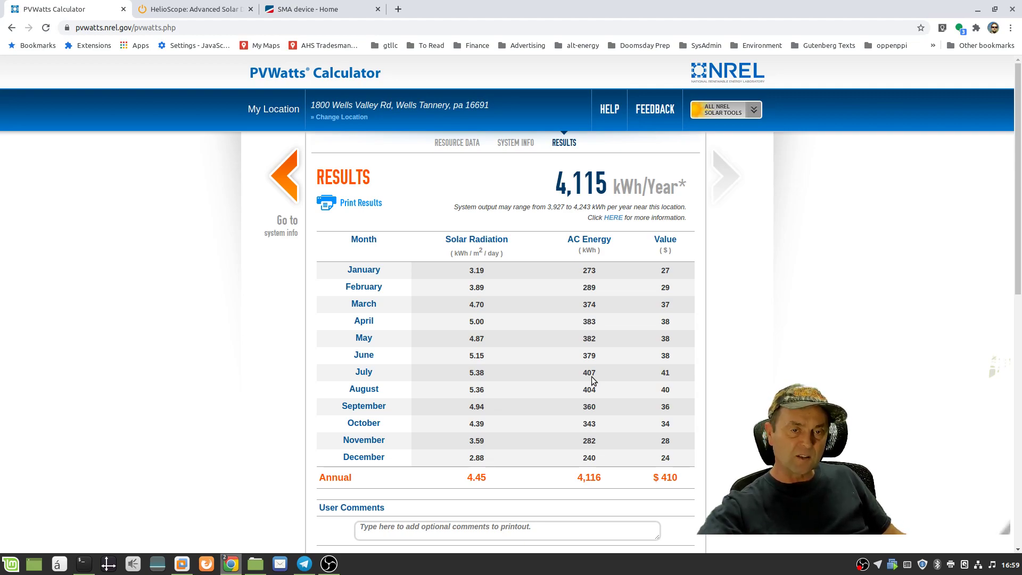
left_click(182, 10)
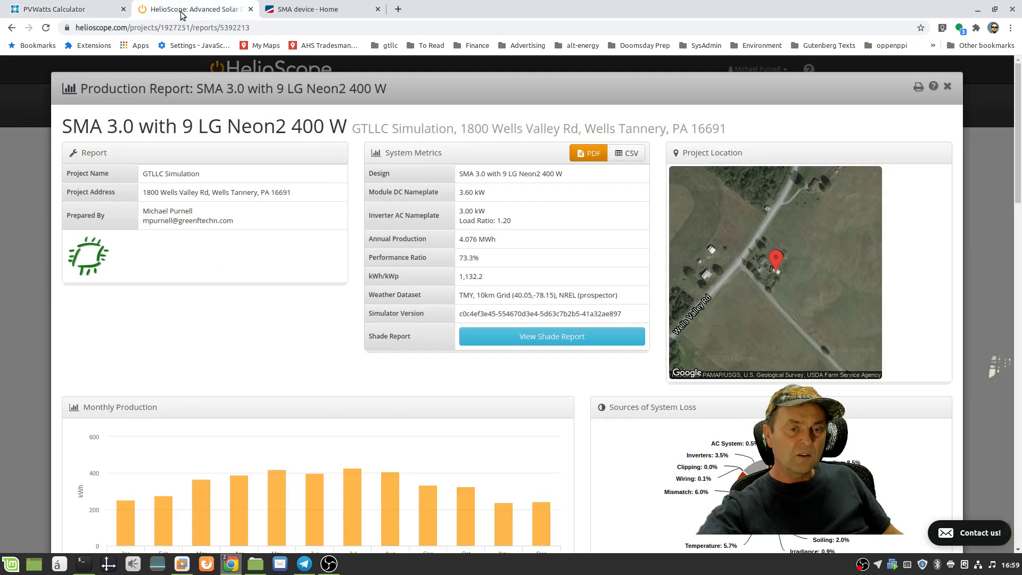
scroll(370, 368, "down", 4)
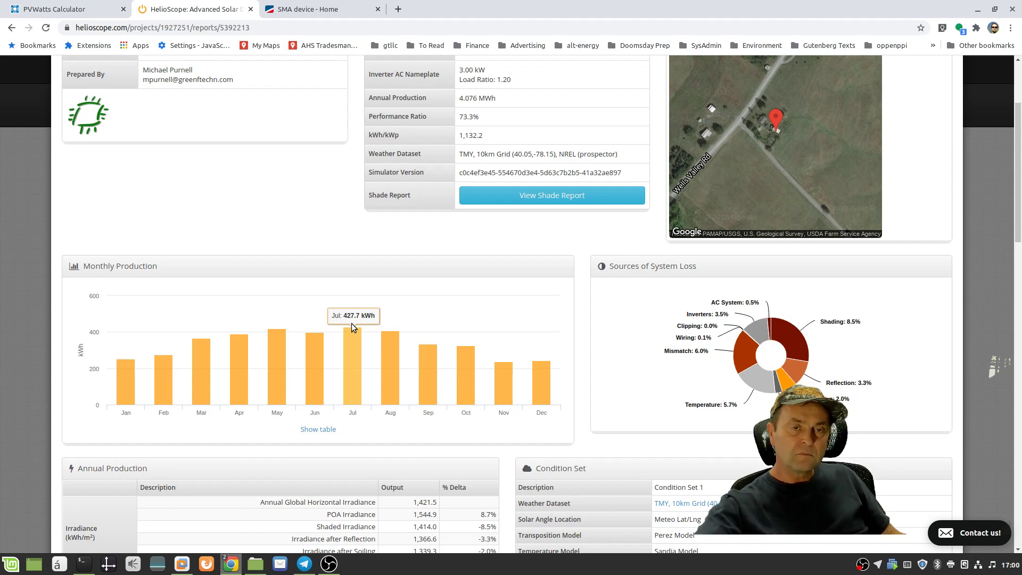
Compare the SMA inverter's May 2020 yield with the PVWatts and HelioScope estimates for May, ending on the inverter's home page
left_click(314, 12)
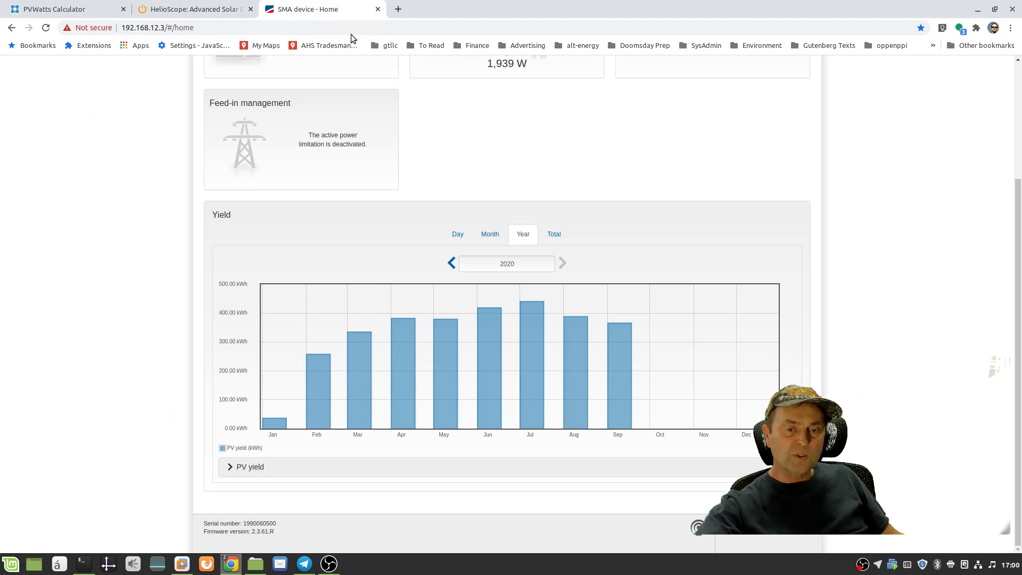
mouse_move(443, 383)
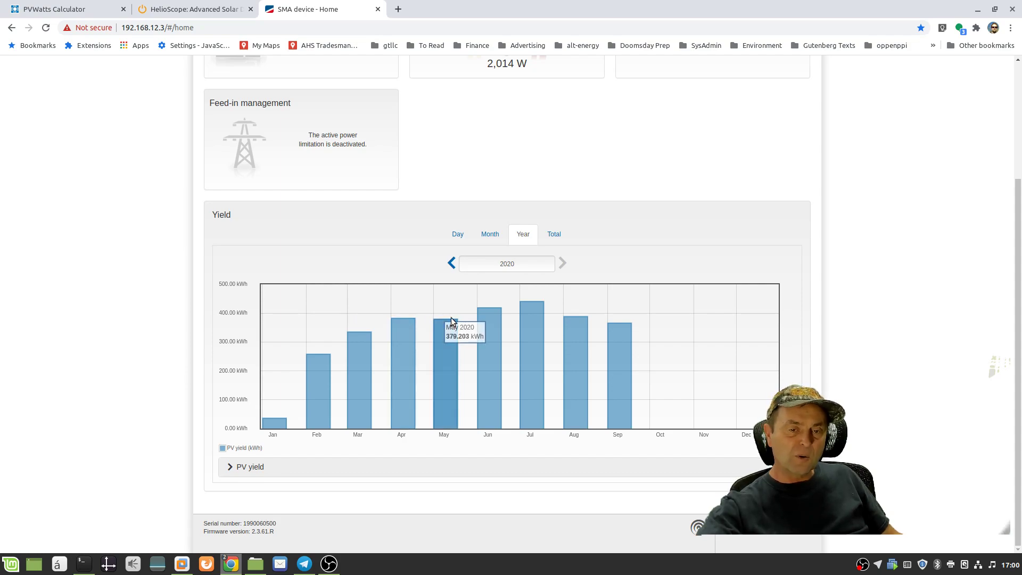
mouse_move(443, 339)
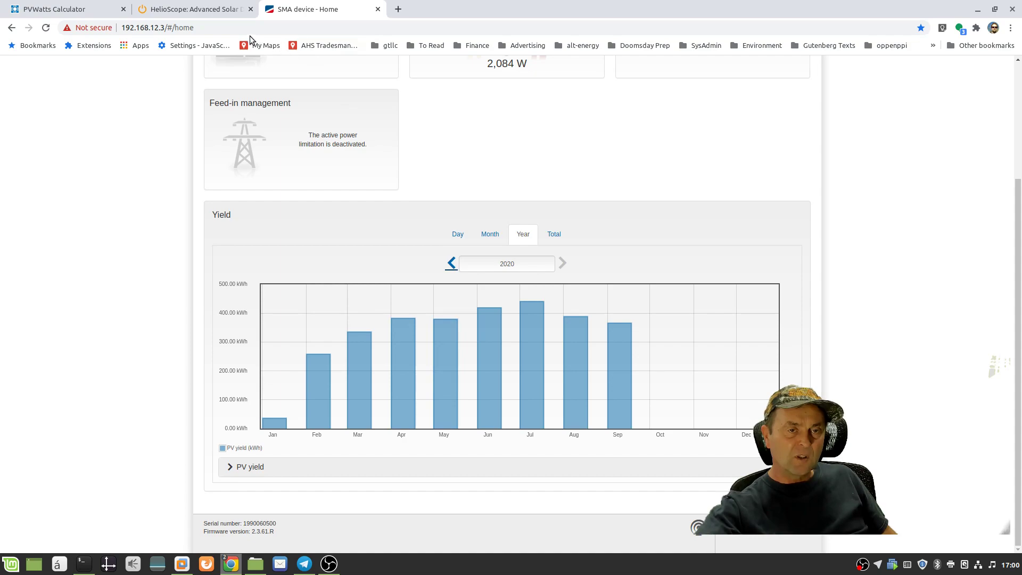
left_click(47, 9)
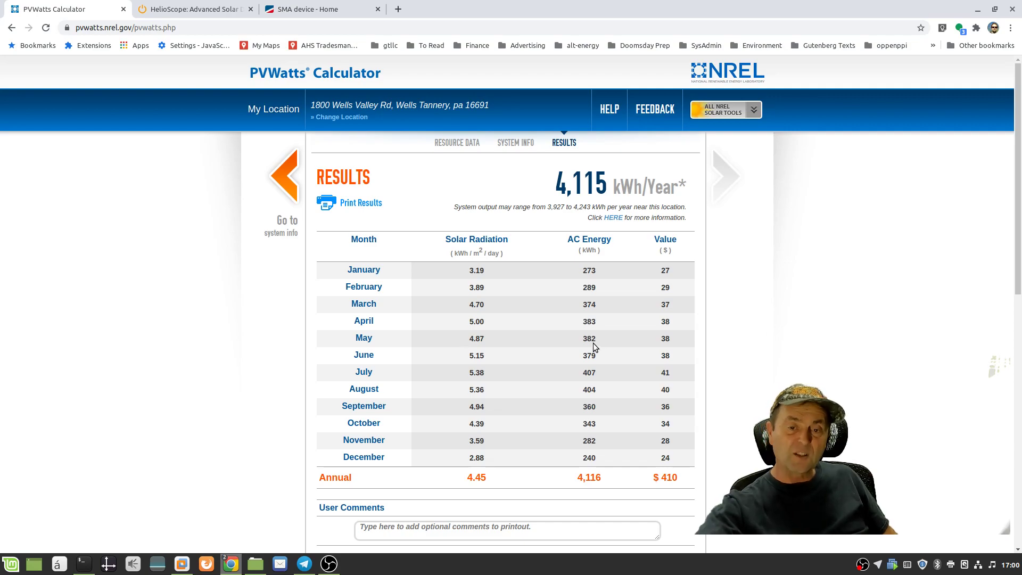
left_click(180, 14)
mouse_move(274, 370)
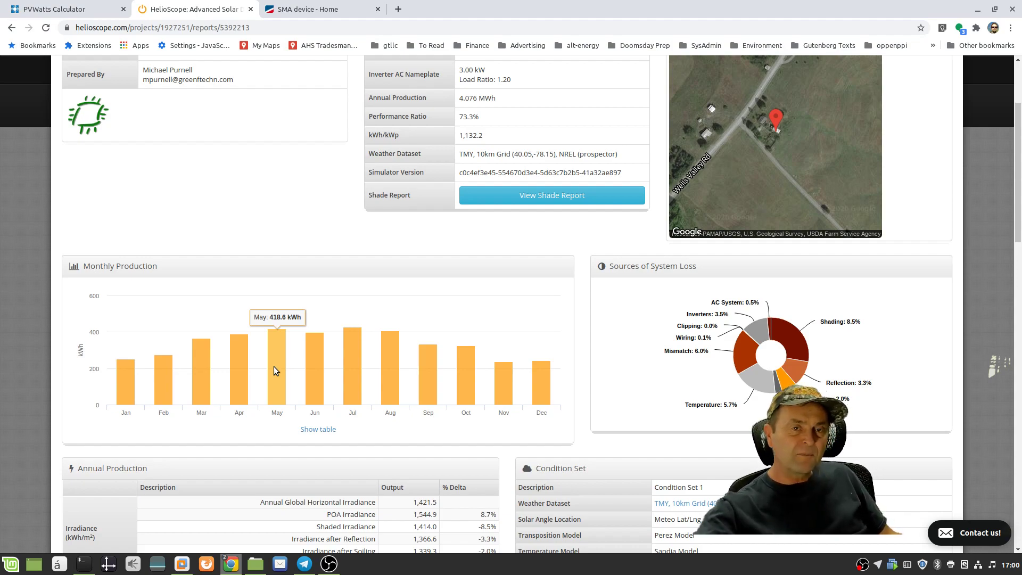
left_click(302, 11)
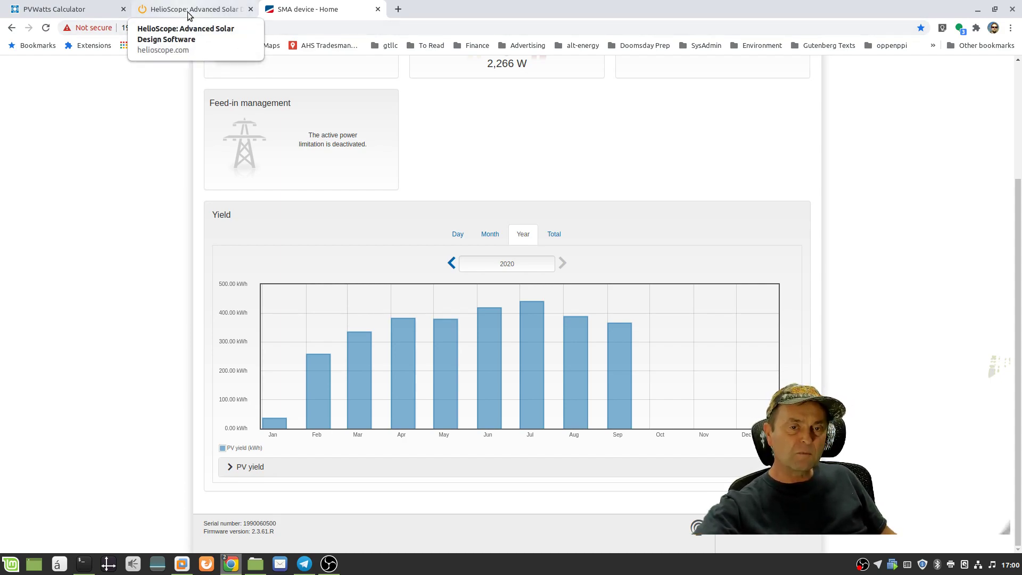
scroll(221, 133, "up", 4)
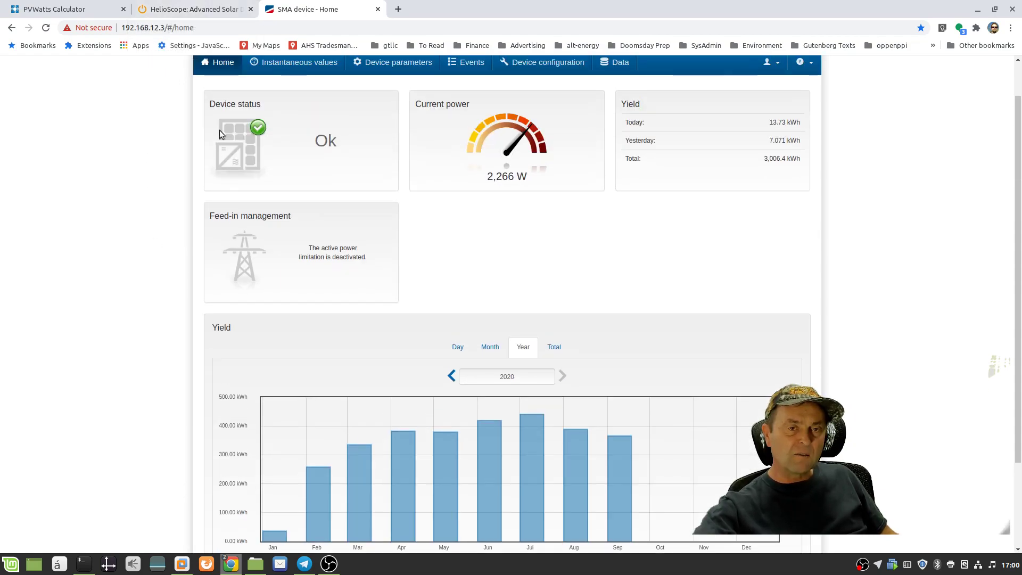
Examine the PVWatts monthly results table and the notes below it, and return to the SMA inverter's home page
left_click(59, 9)
scroll(711, 431, "down", 4)
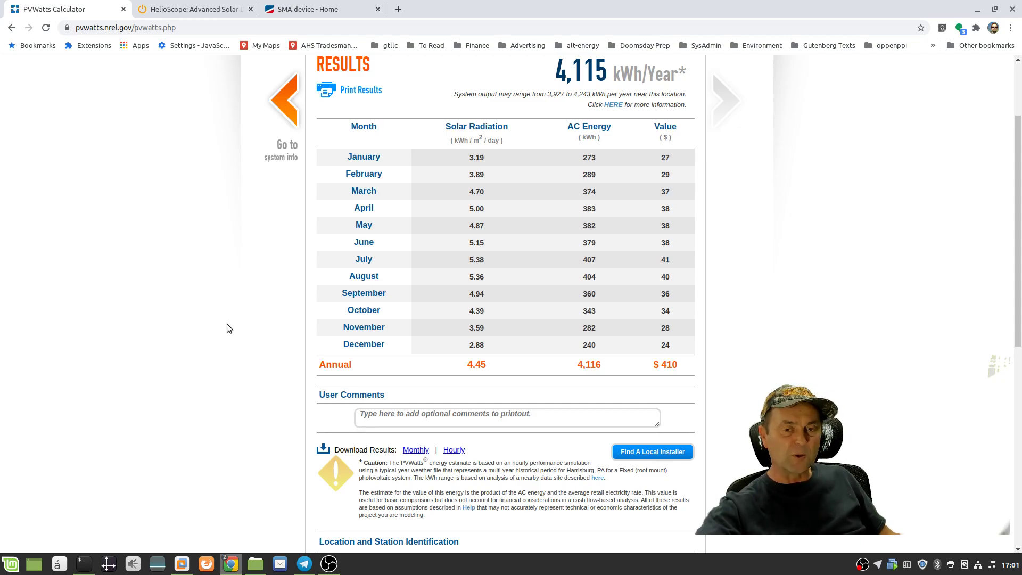
scroll(226, 323, "down", 2)
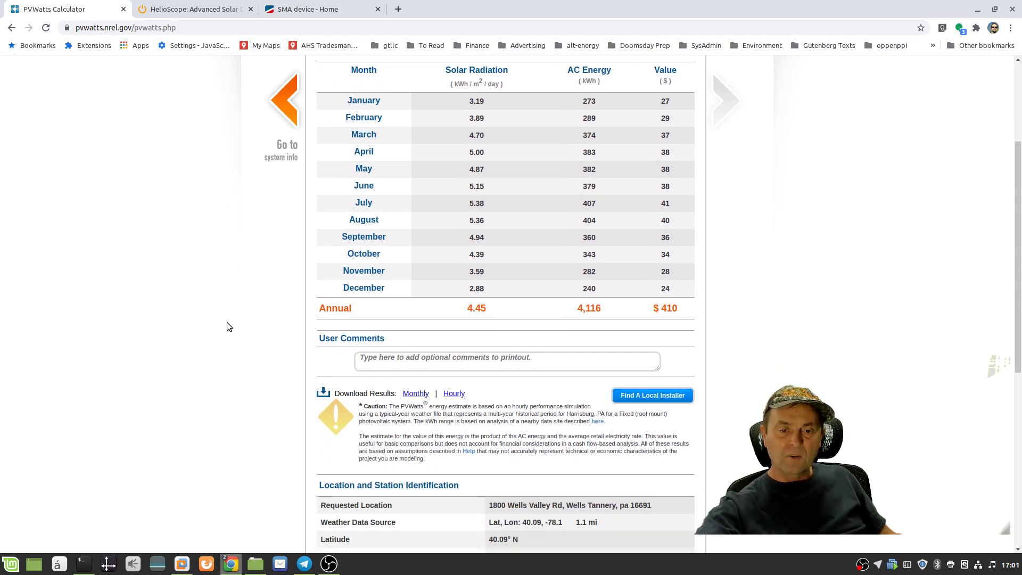
scroll(228, 321, "up", 1)
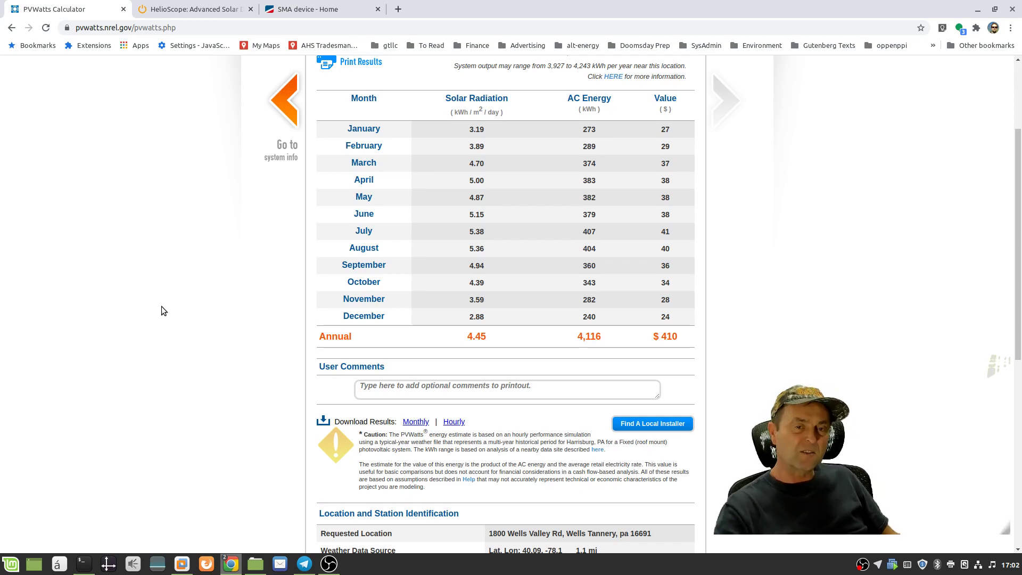
left_click(302, 9)
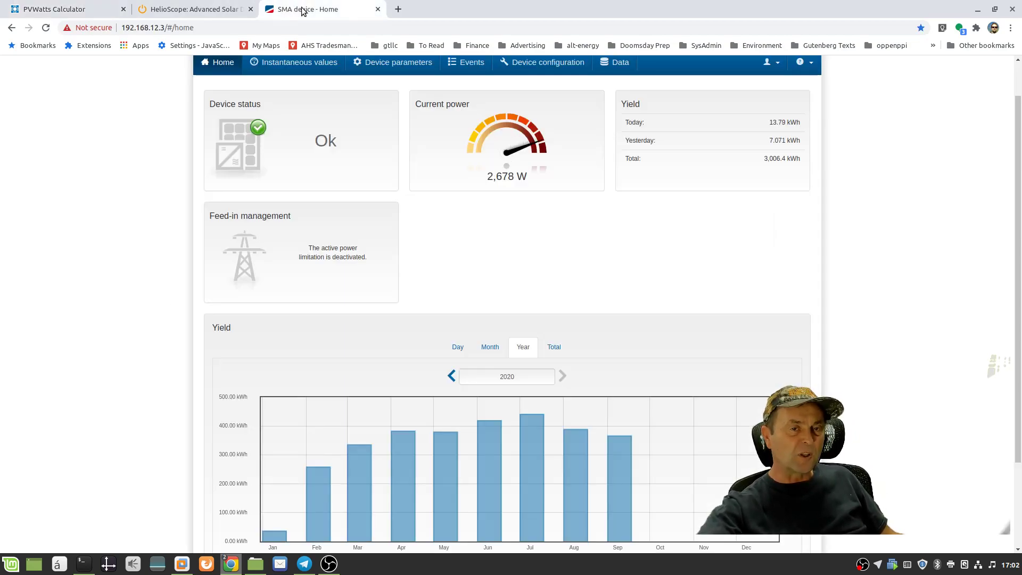